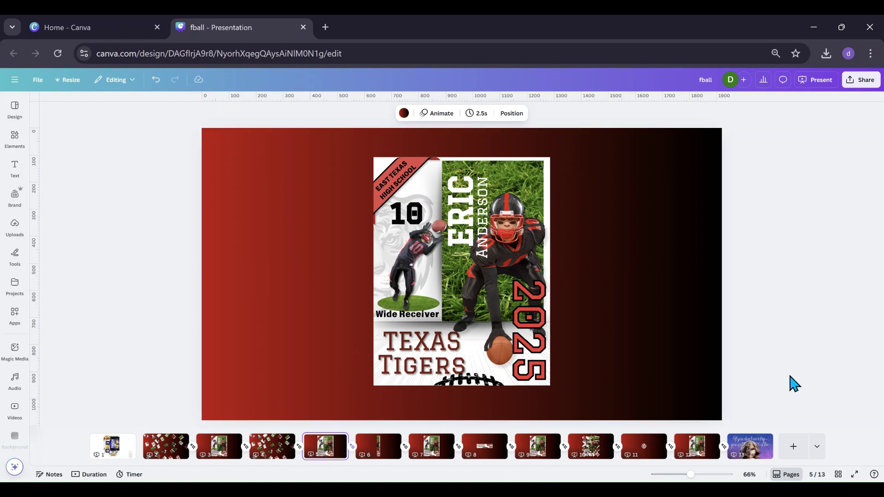
Add a blank gradient page 14 at the end and place the uploaded Retro.mp3 audio track on it
click(792, 450)
click(15, 226)
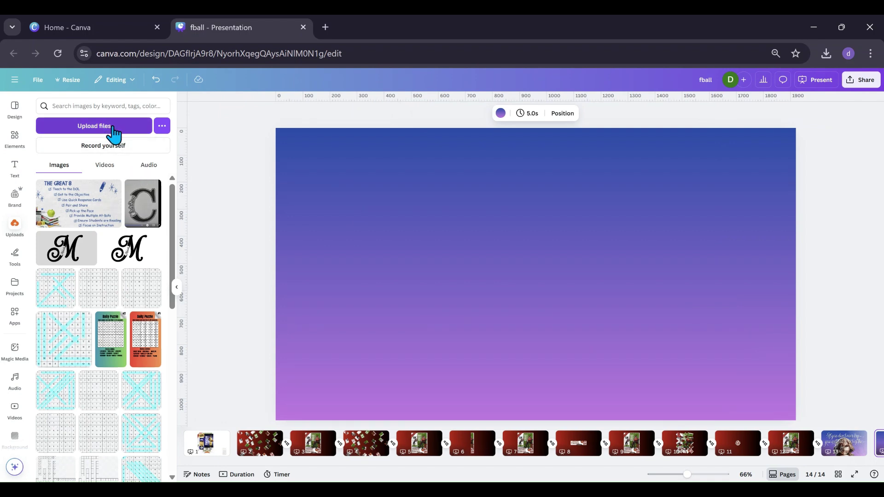
click(146, 170)
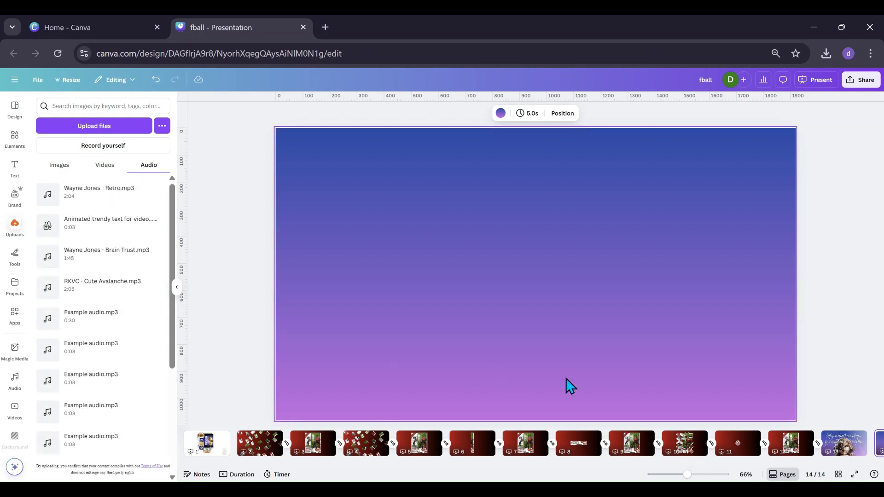
scroll(764, 466, right, 3)
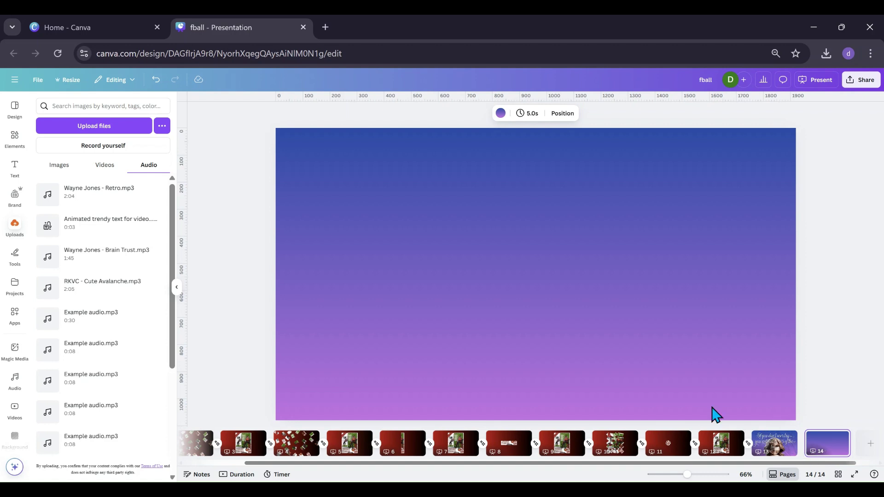
click(84, 200)
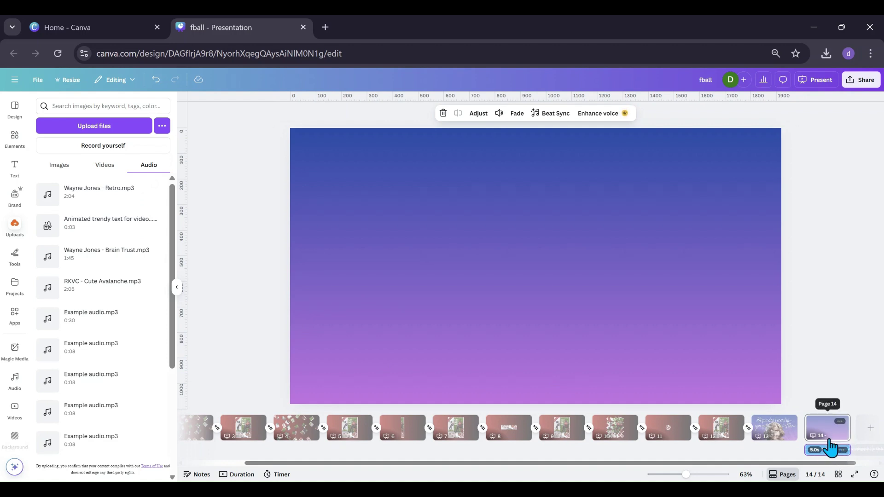
Stretch page 14 on the timeline from 5.0s to 12.9s
click(237, 475)
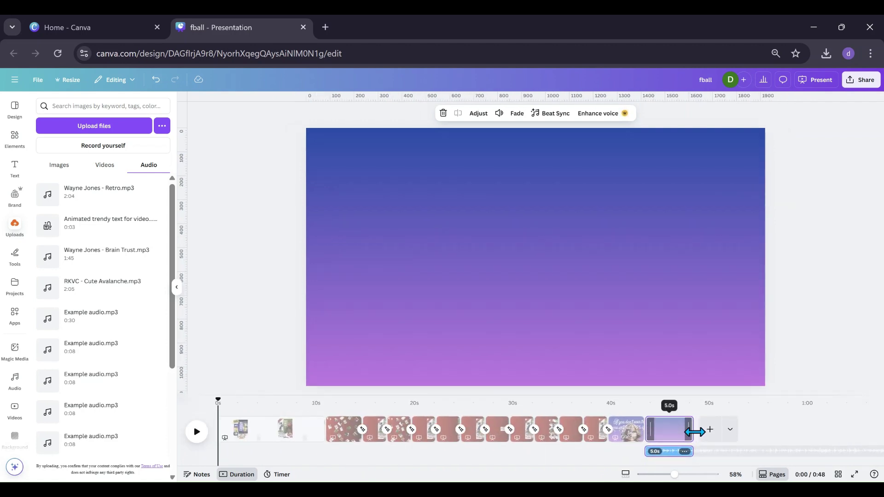
drag(704, 431, 769, 430)
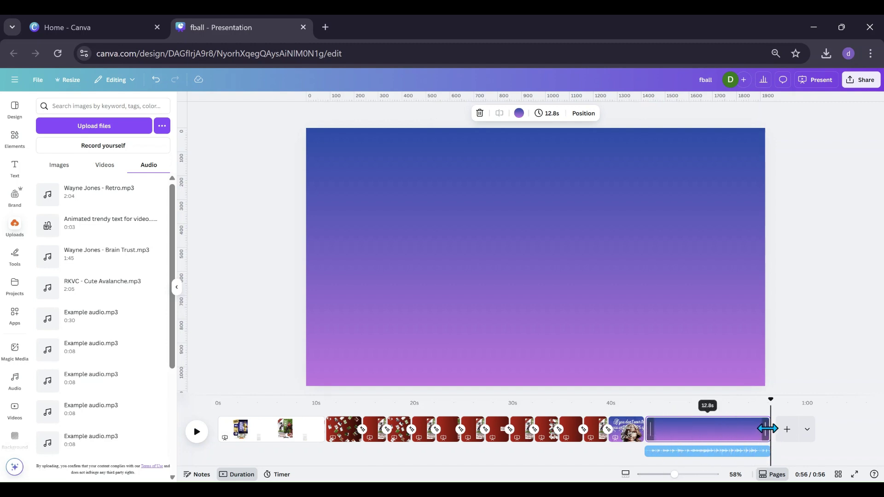
drag(767, 429, 769, 429)
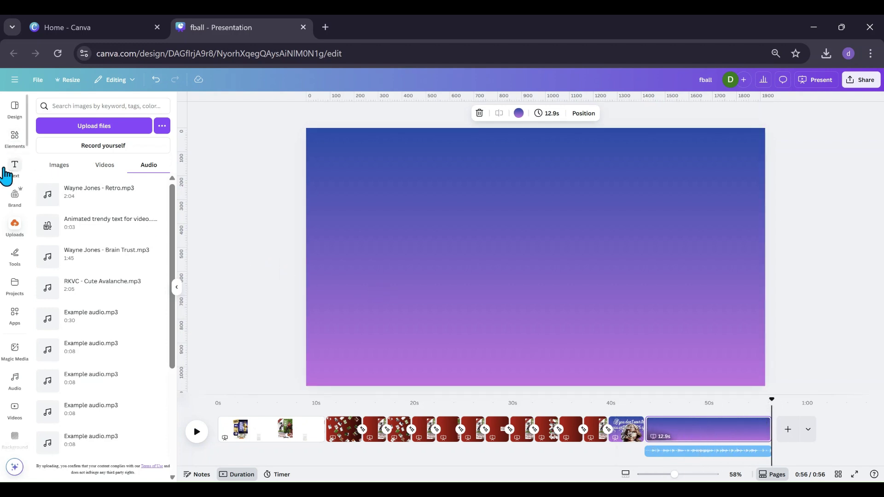
Download only the current page 14 as an MP4 video named fball
click(38, 81)
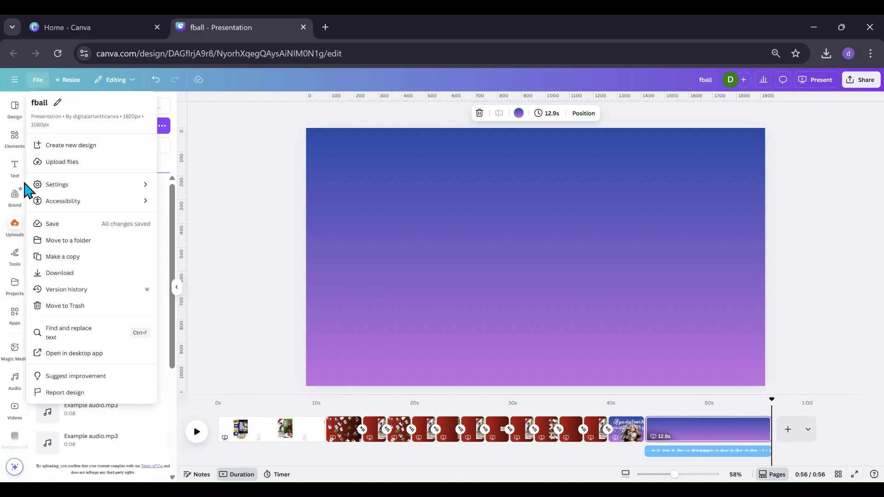
click(59, 273)
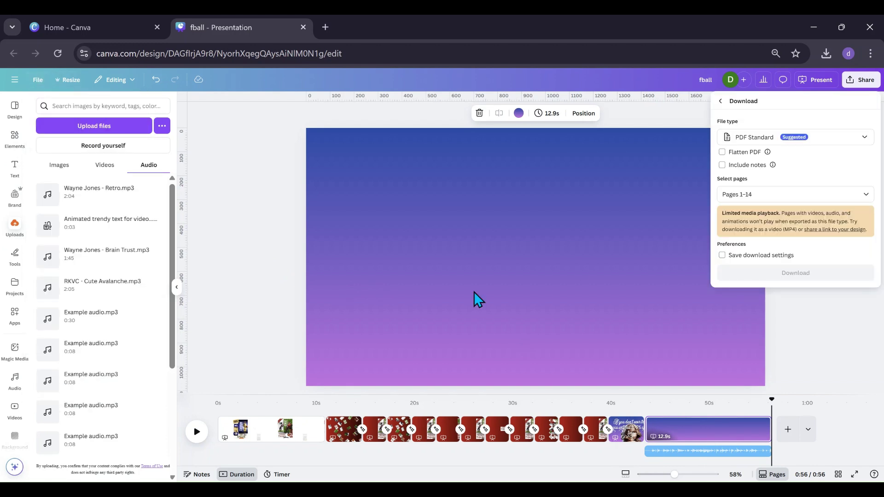
click(865, 139)
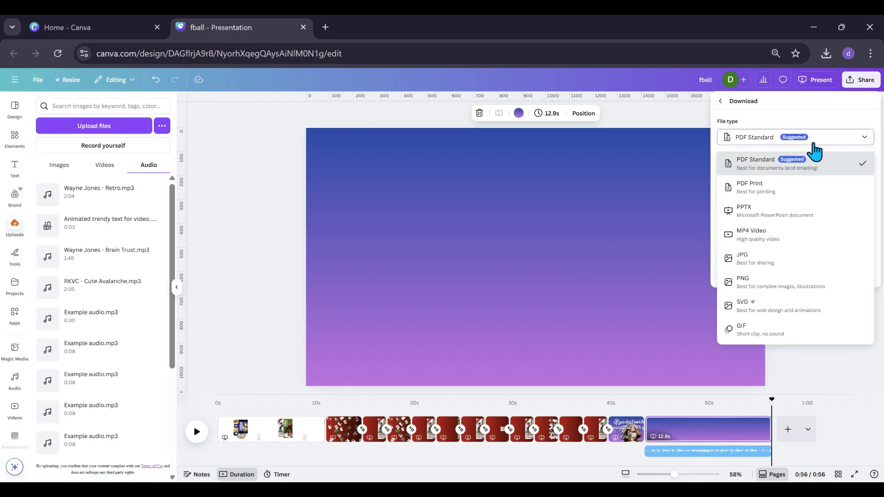
click(757, 238)
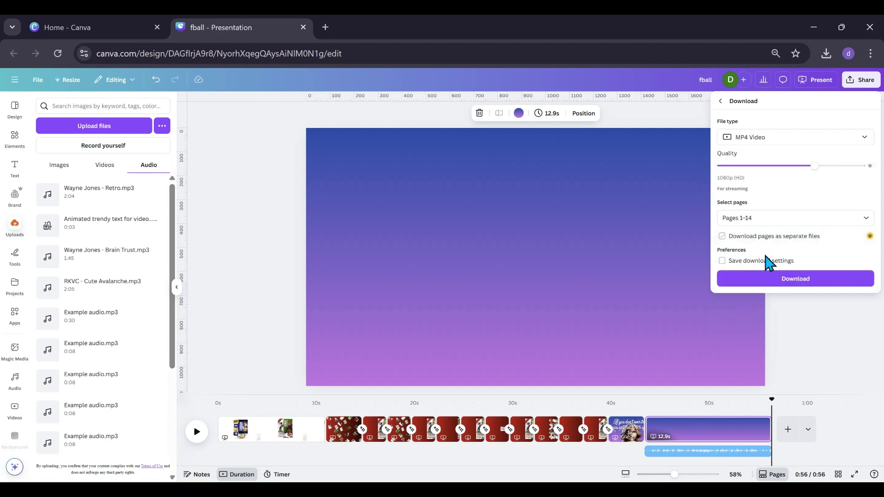
click(868, 221)
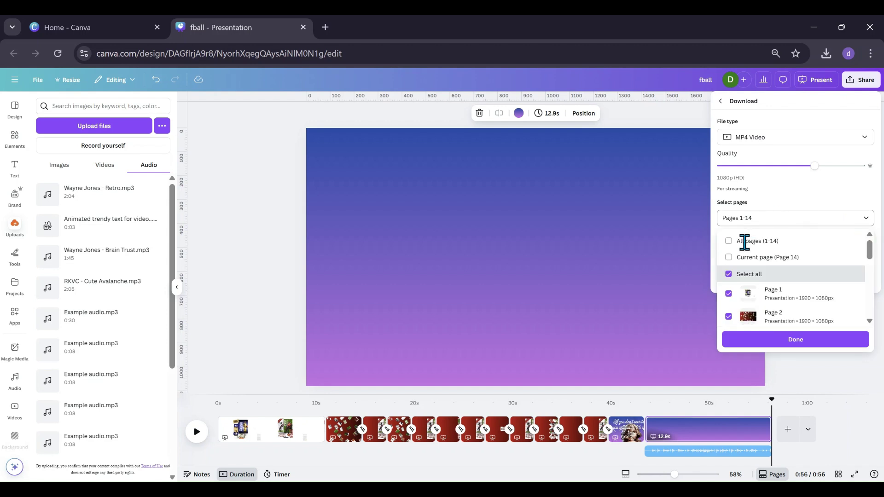
click(729, 258)
click(777, 343)
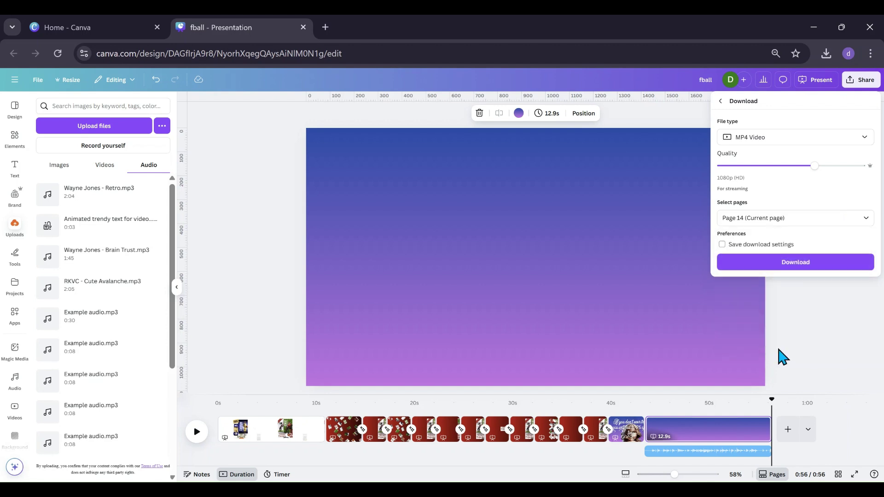
click(797, 262)
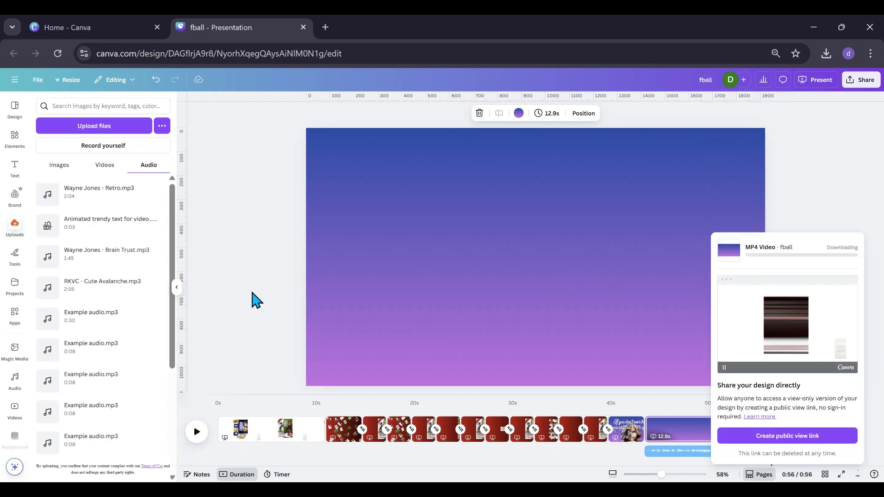
Close the download popup, select the player-card slide, and list the uploaded videos
click(177, 293)
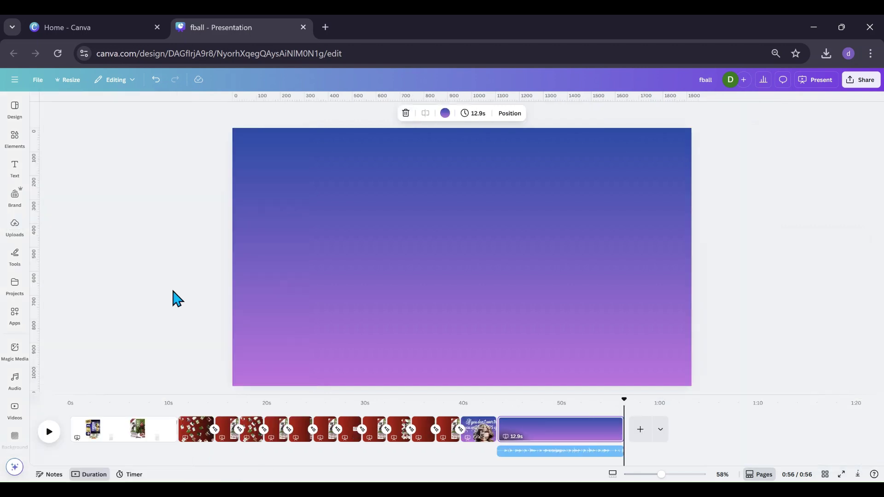
click(277, 440)
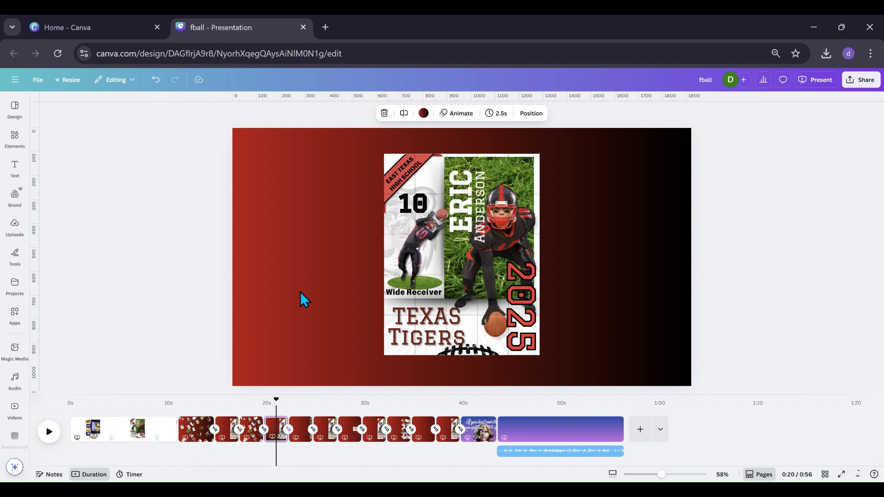
click(14, 228)
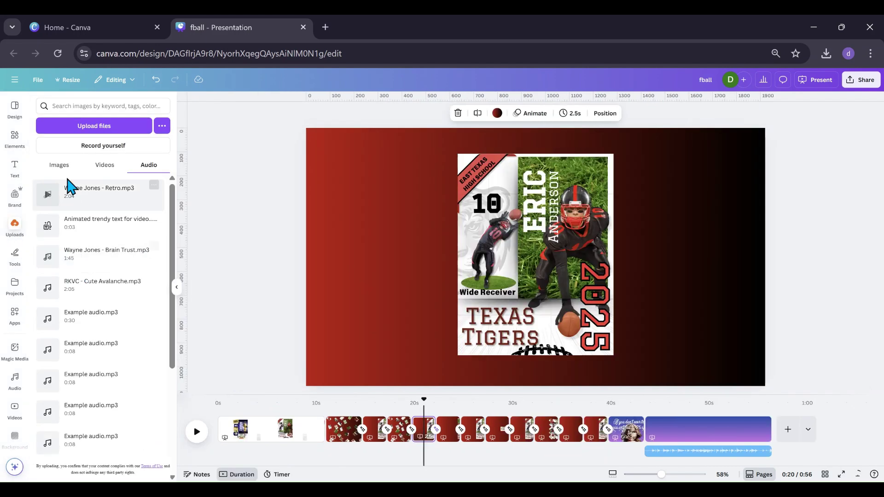
click(101, 172)
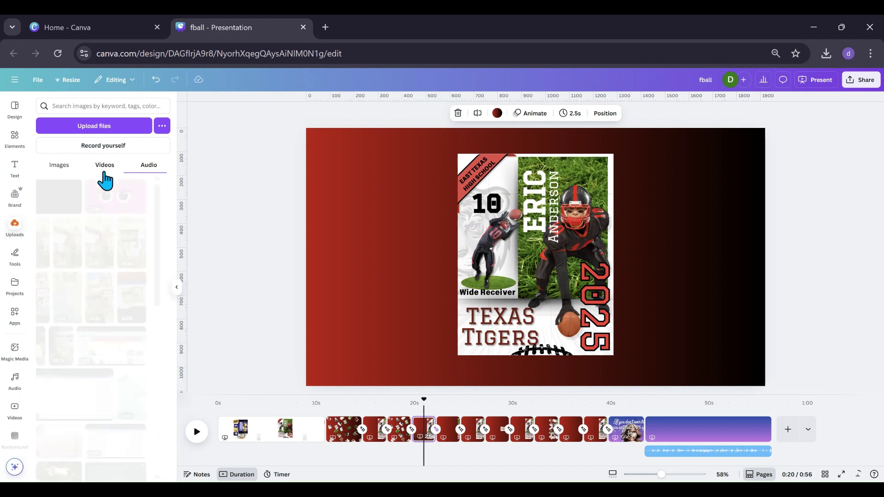
mouse_move(102, 270)
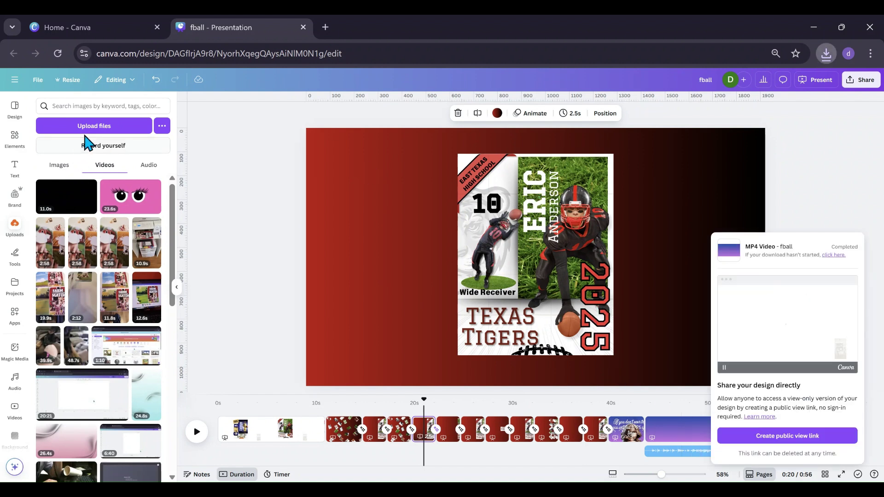
Add the 12.9s gradient video clip to the player-card slide, shrunk into the bottom-right corner
click(86, 130)
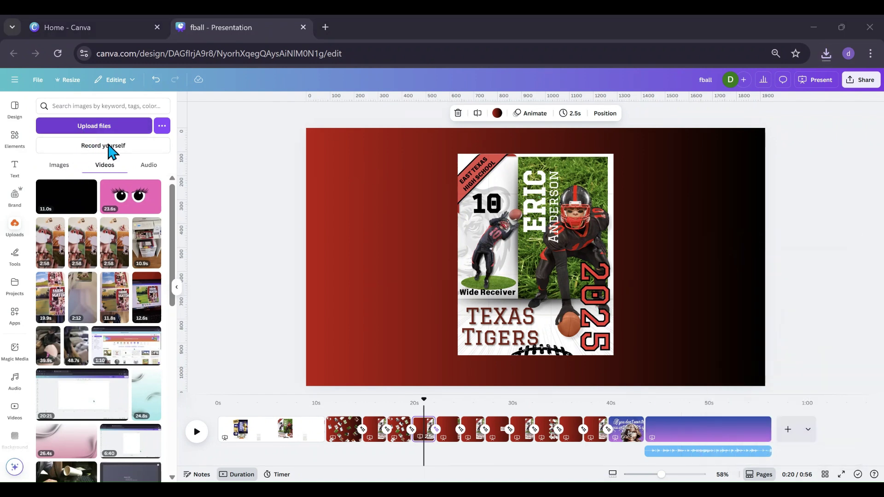
key(Escape)
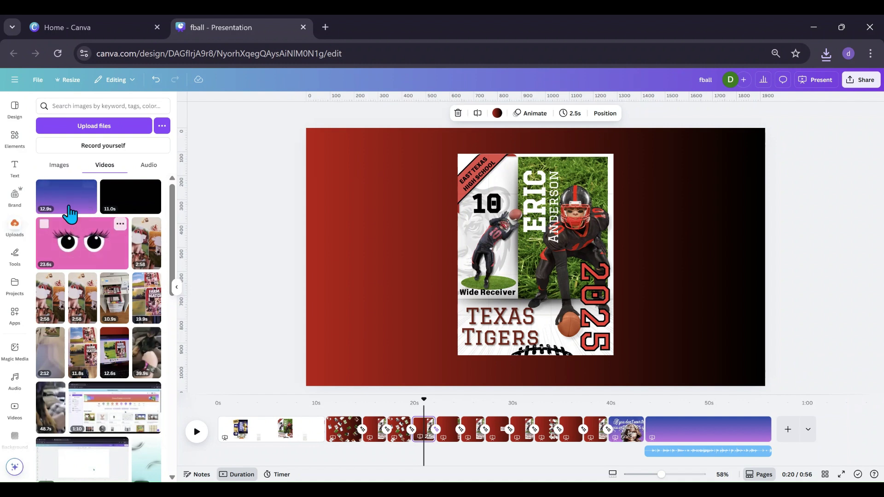
click(69, 211)
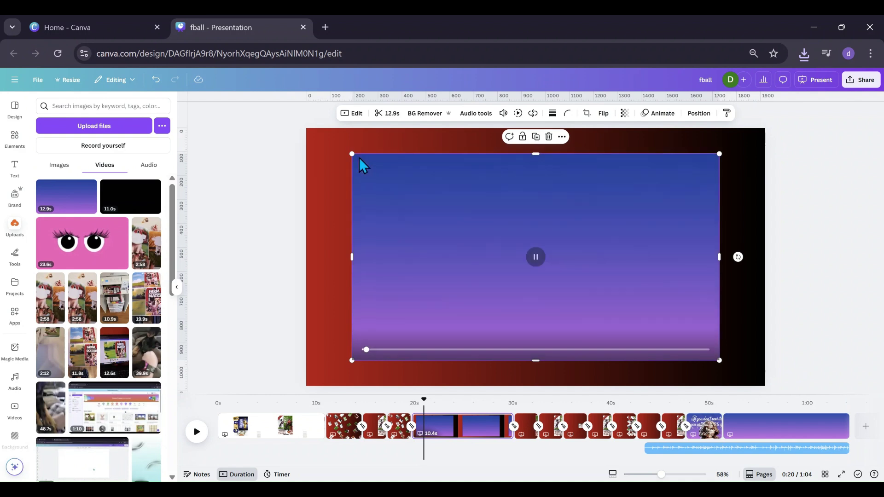
drag(351, 154, 680, 343)
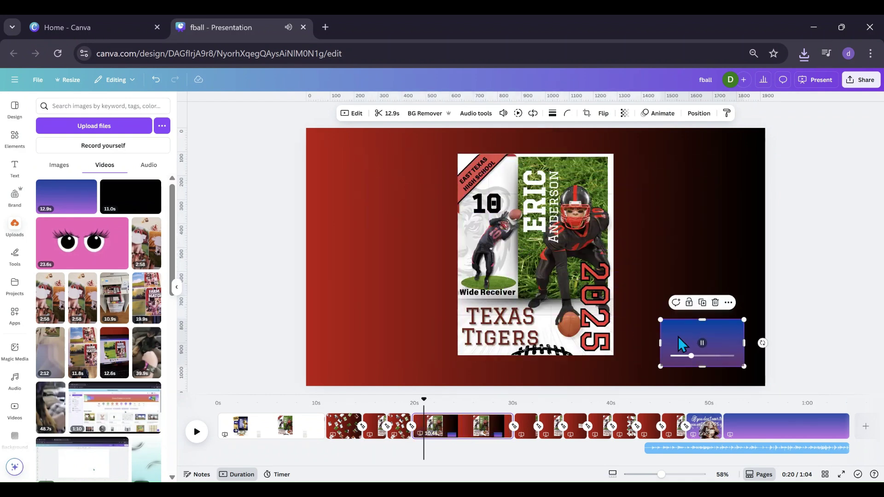
Delete the final gradient page 14 from the timeline
click(786, 435)
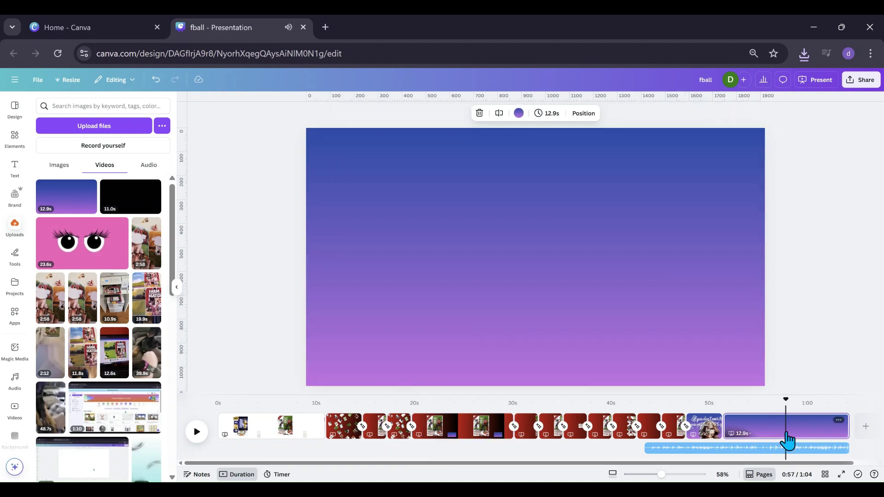
right_click(788, 440)
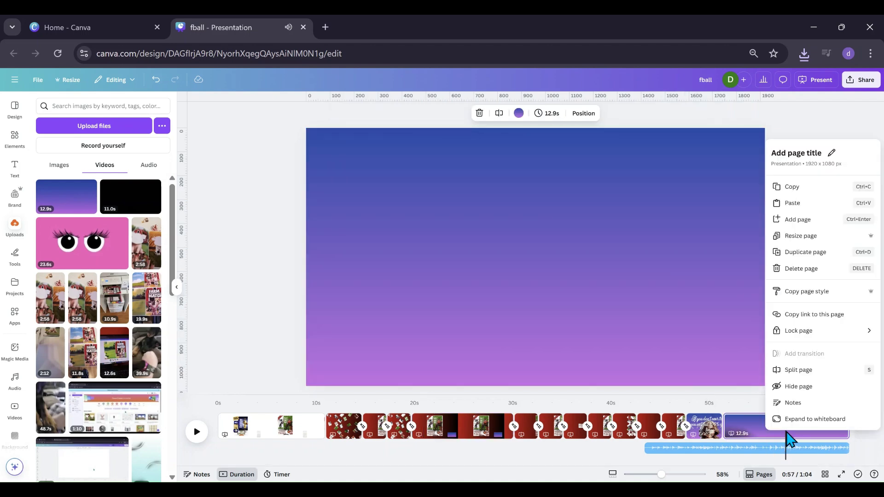
click(794, 272)
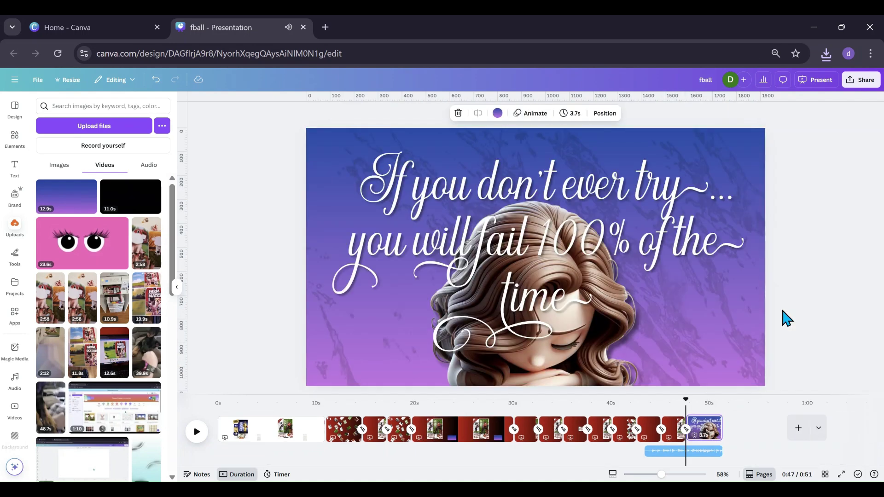
Remove the Retro background music track and return to the football card page
right_click(711, 461)
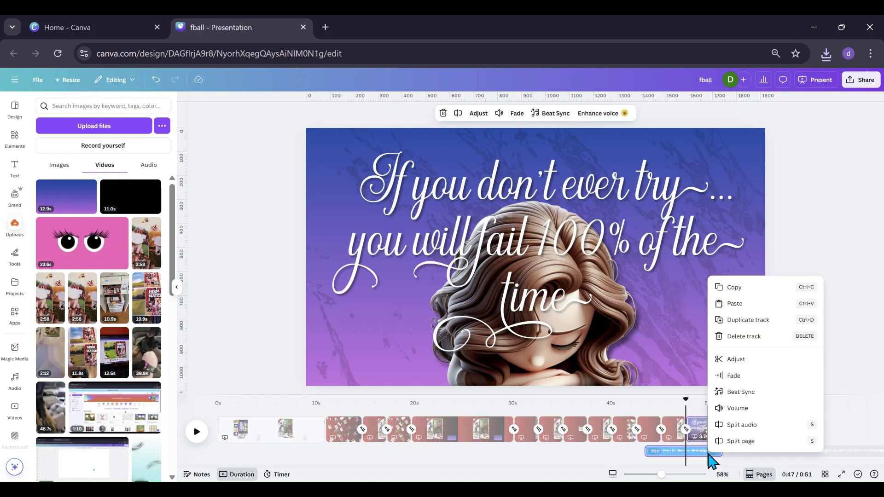
click(743, 337)
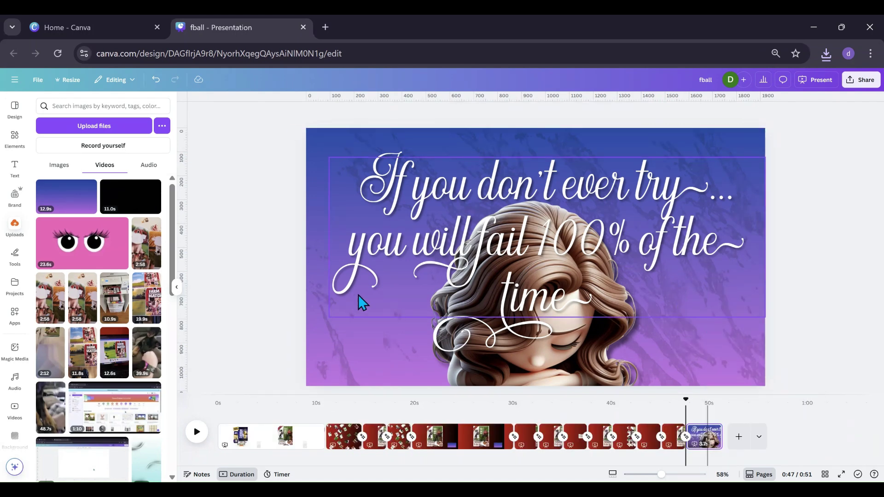
click(453, 444)
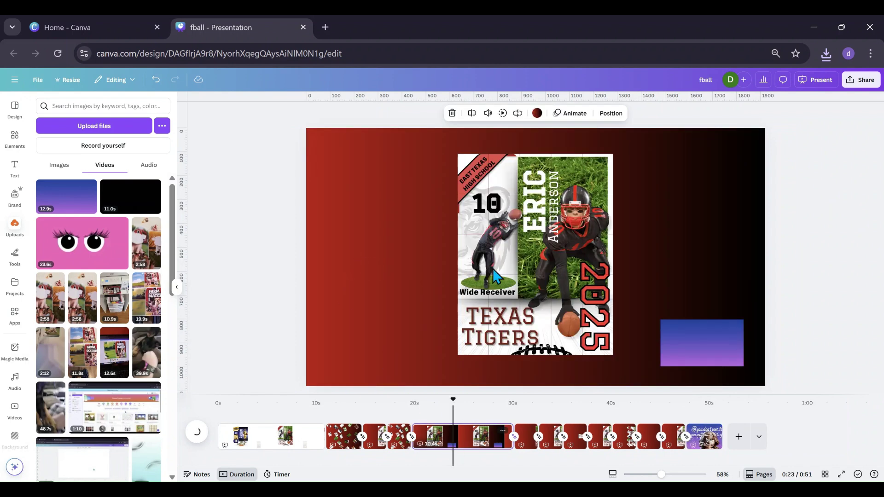
Set the gradient video to Appear on click and view its click order list
click(686, 333)
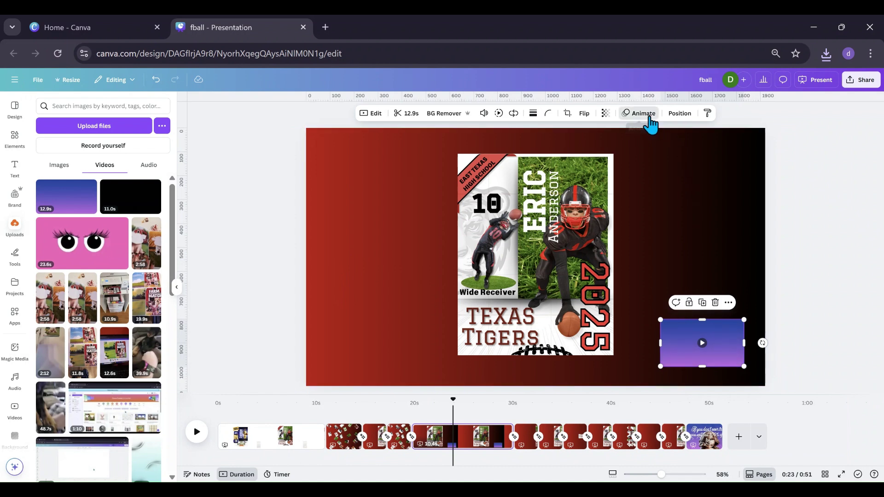
click(645, 115)
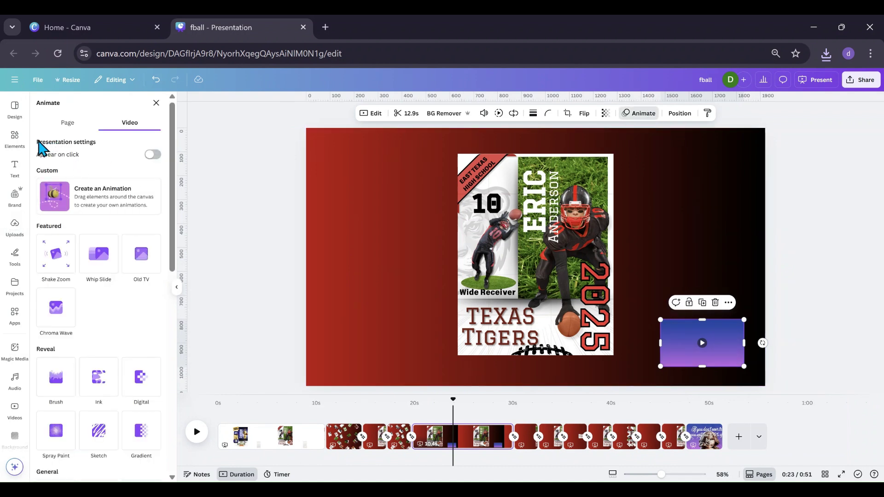
click(151, 155)
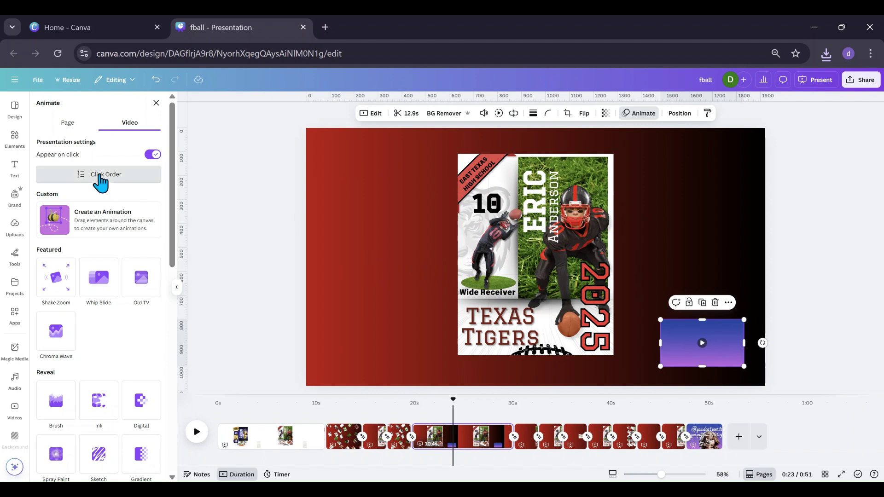
click(99, 177)
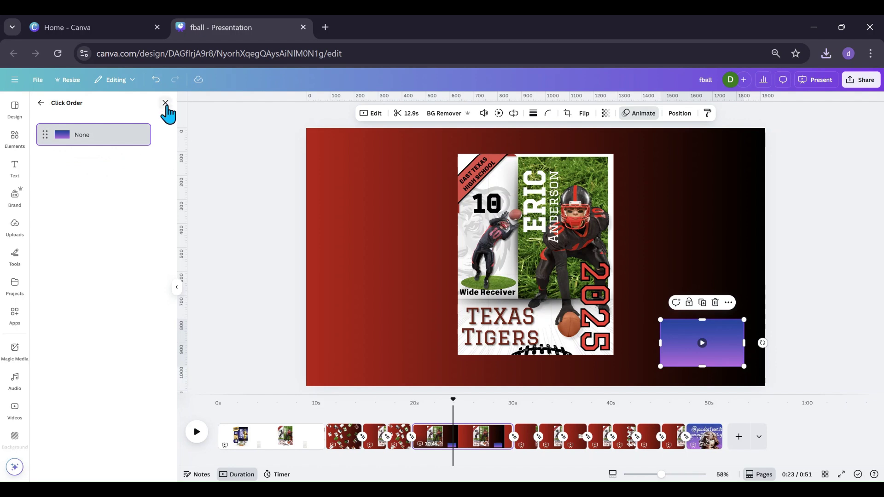
Drop the corner video's transparency to zero so it becomes invisible
click(166, 102)
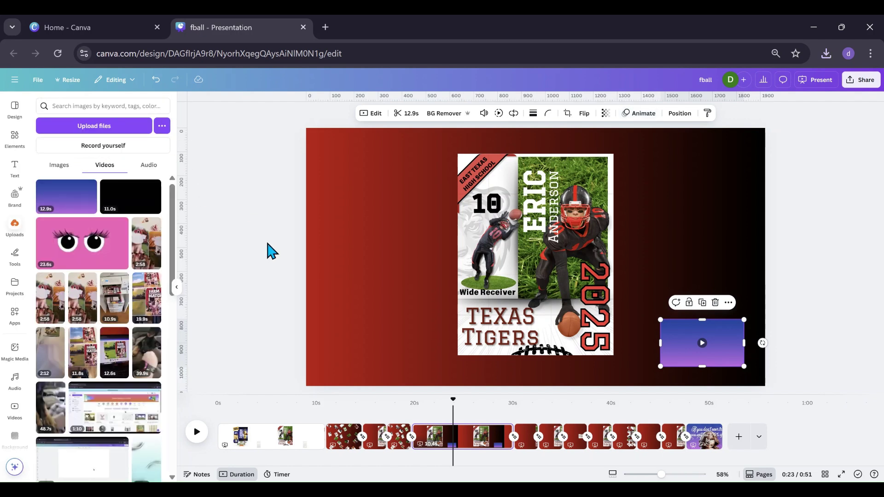
click(605, 113)
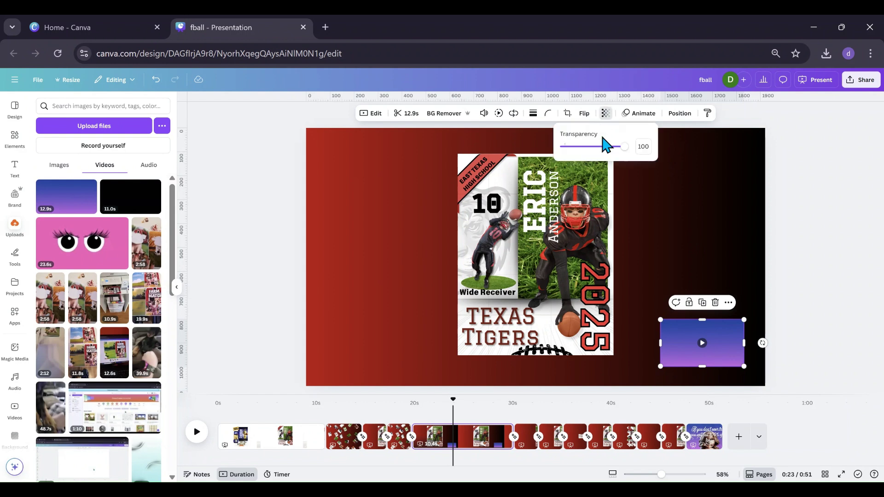
drag(623, 148, 558, 158)
click(677, 340)
Nudge the hidden video down into the slide's bottom-right corner
drag(674, 333, 677, 372)
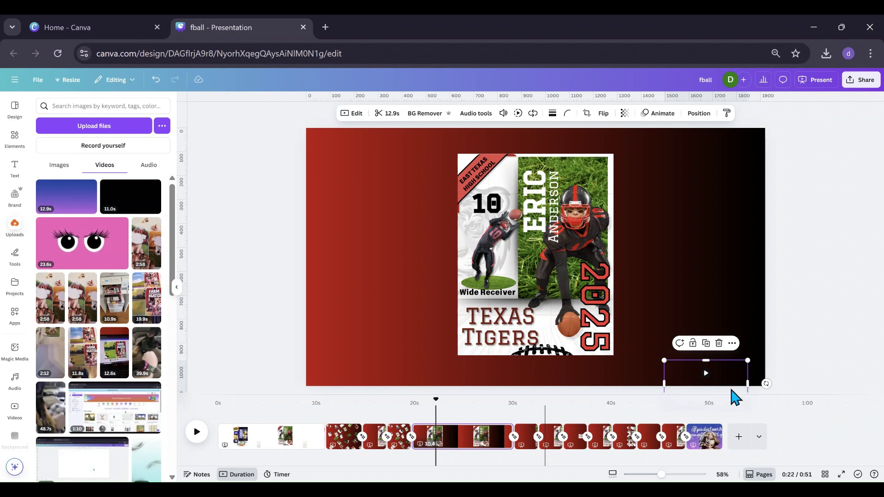
drag(686, 374, 686, 370)
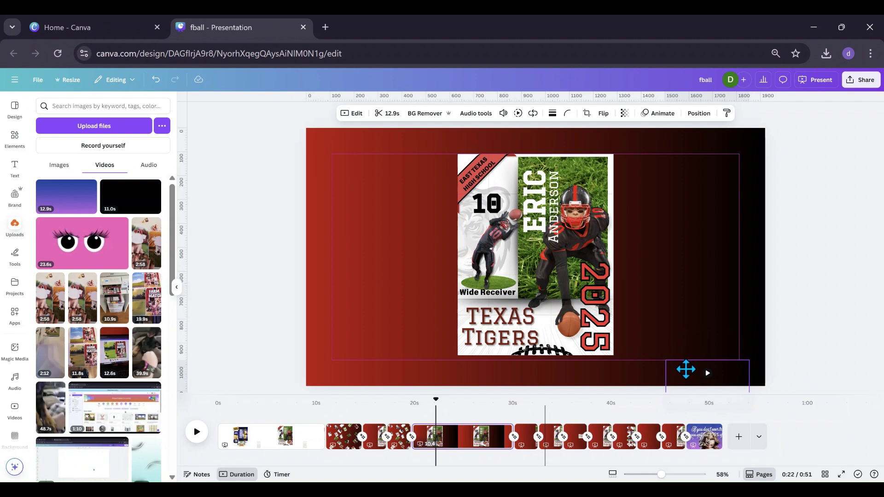
drag(685, 371, 687, 373)
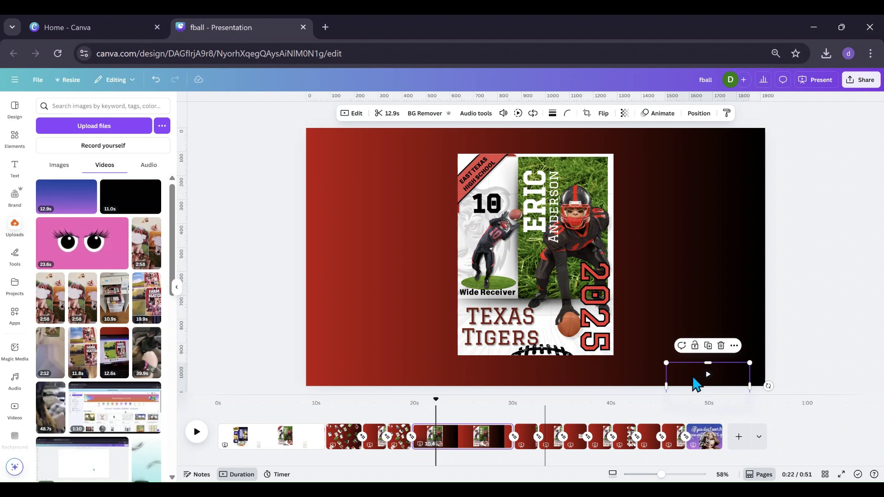
Add a small pointing-hand graphic in the bottom-right corner, one layer below the top layer
click(15, 148)
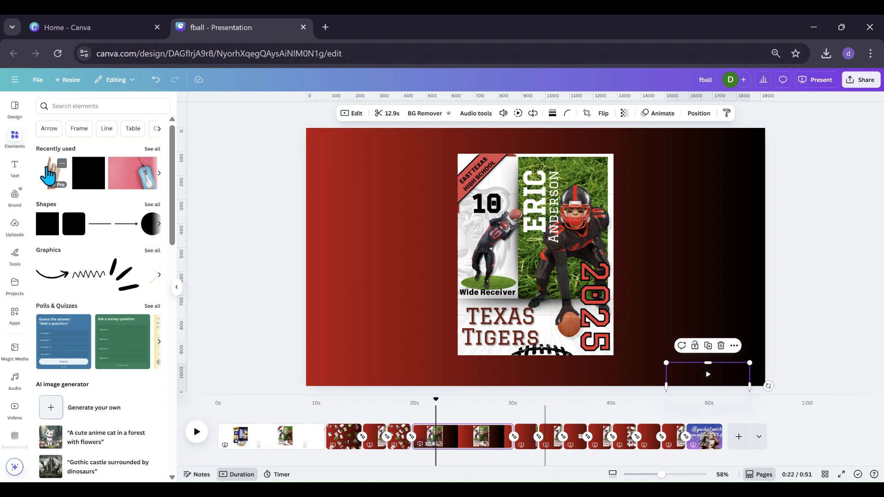
click(48, 174)
drag(529, 248, 707, 330)
drag(768, 275, 736, 341)
drag(676, 363, 708, 375)
click(654, 113)
drag(112, 184, 102, 212)
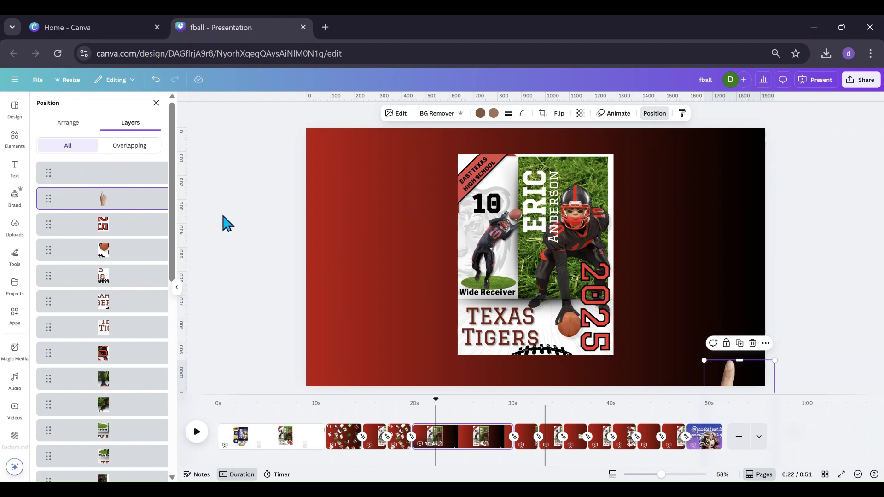
click(818, 82)
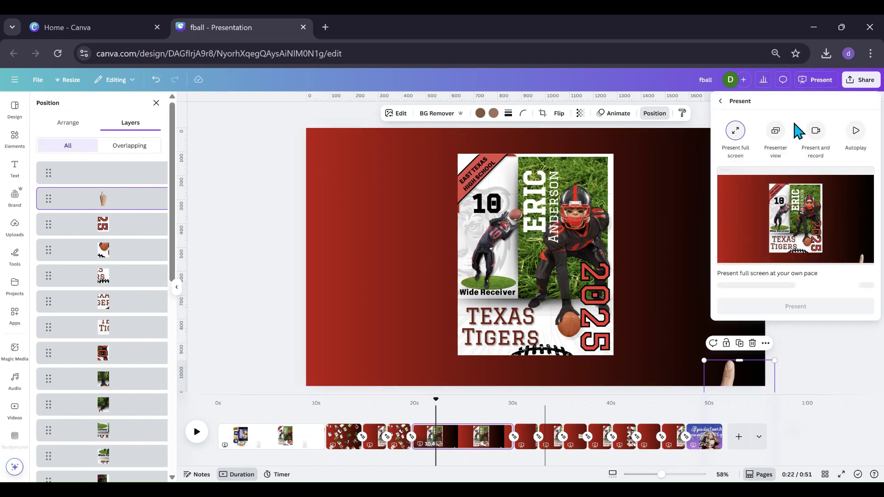
click(824, 298)
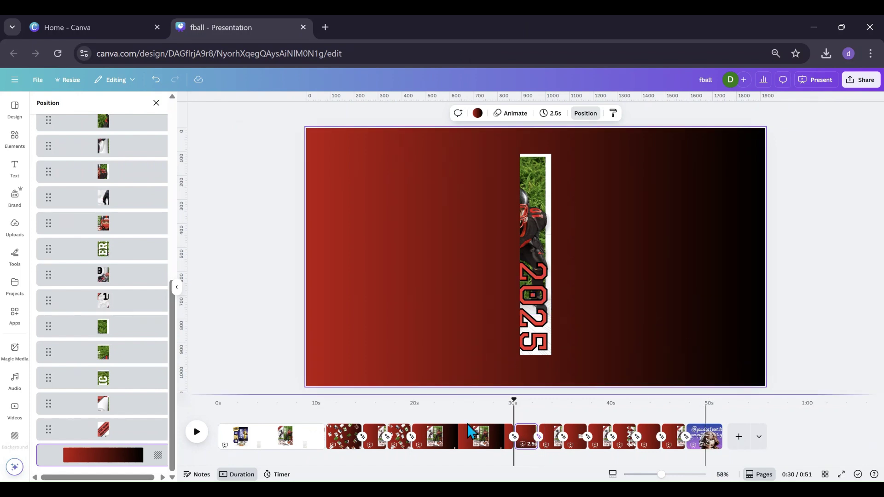
Delete the corner hand-and-video group from the player-card slide and show the uploaded videos
click(443, 451)
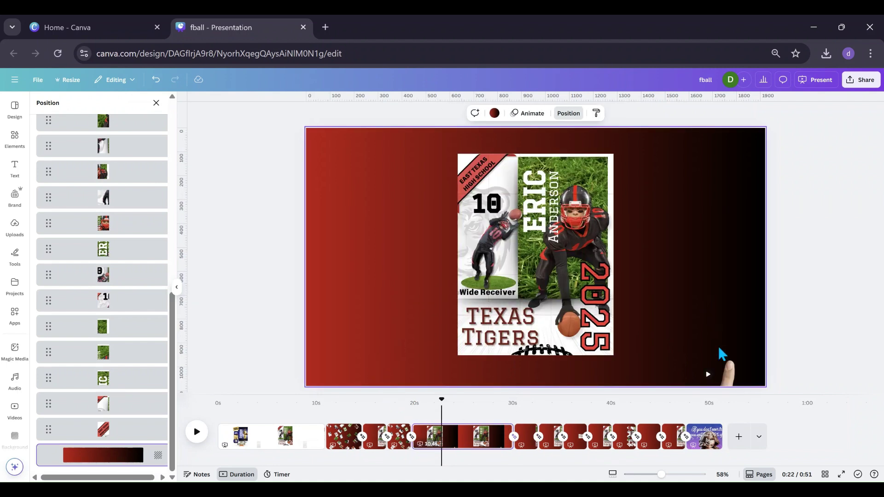
click(723, 366)
click(744, 407)
click(739, 344)
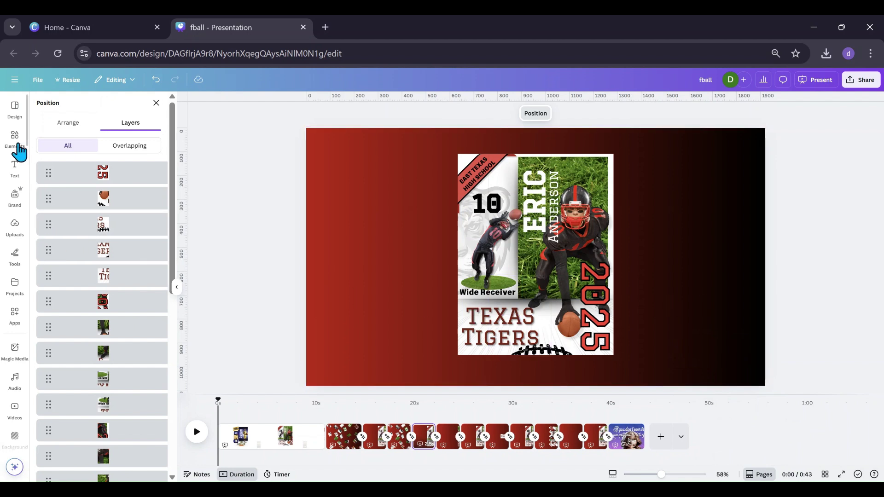
click(15, 230)
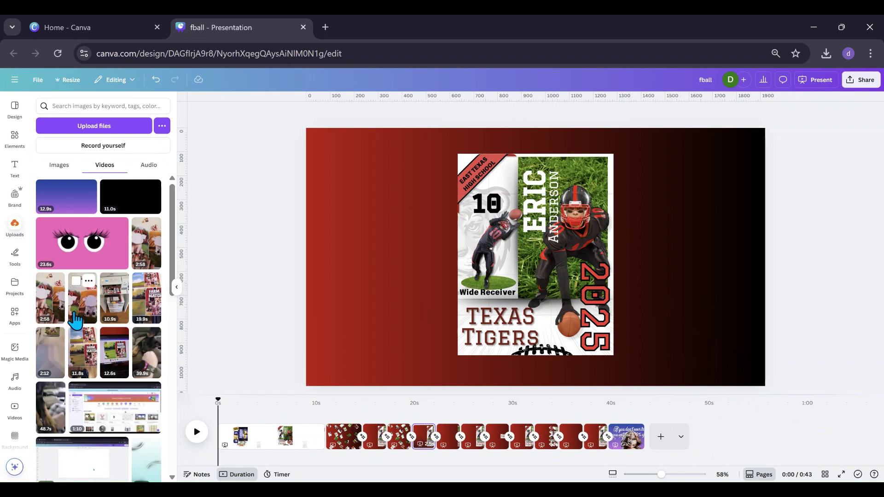
Add the 19.9s farm video to the slide, shrink it and place it bottom right
click(143, 315)
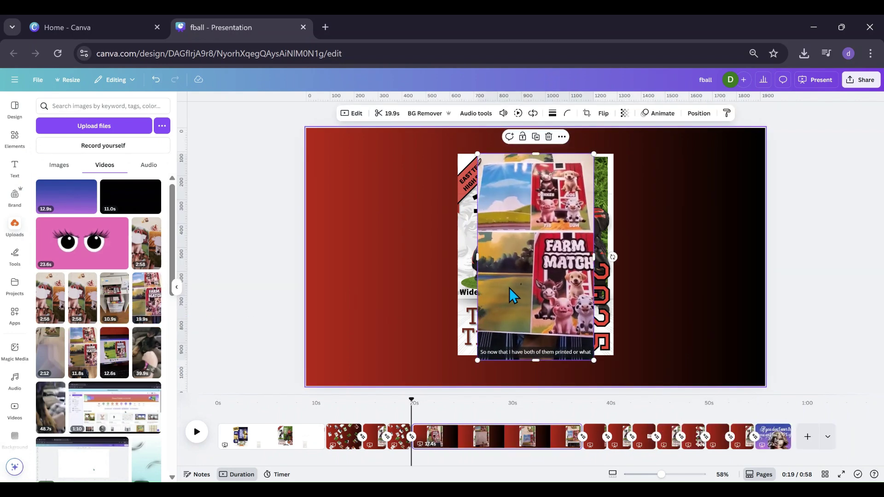
drag(513, 295, 664, 323)
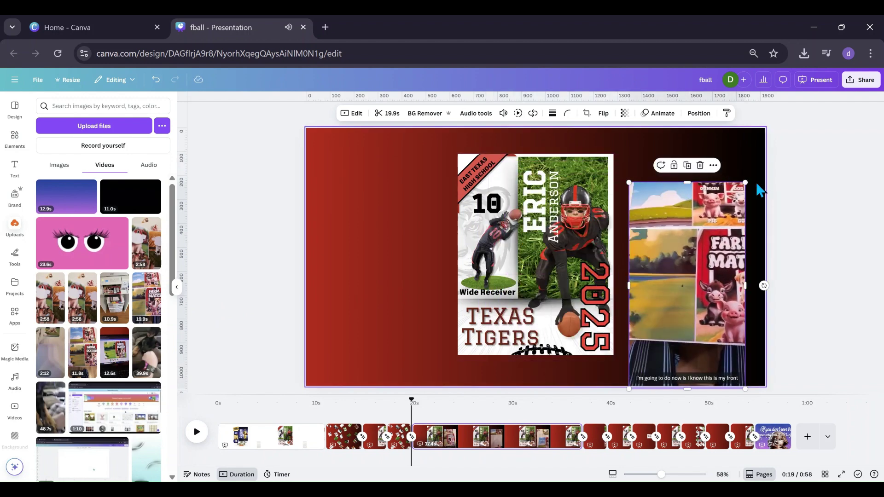
drag(745, 182, 696, 292)
drag(676, 323, 728, 307)
Set the video's transparency to 0, shrink it further and pause playback
click(624, 113)
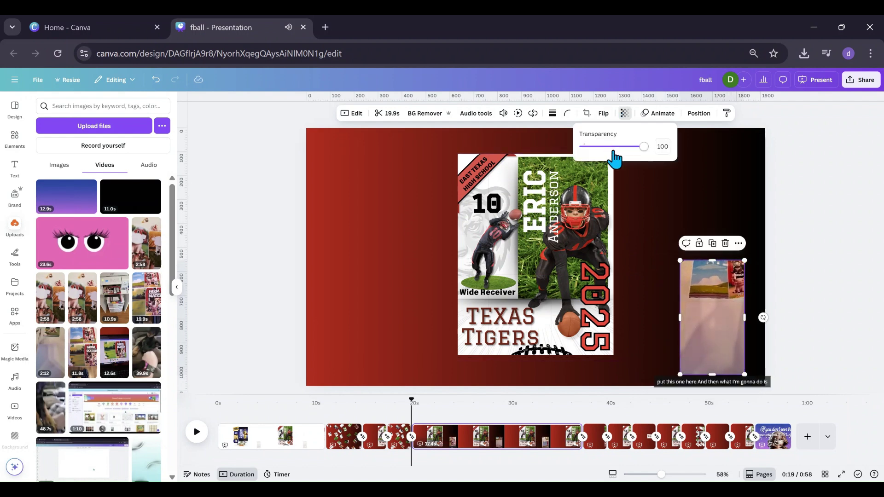
drag(644, 146, 565, 156)
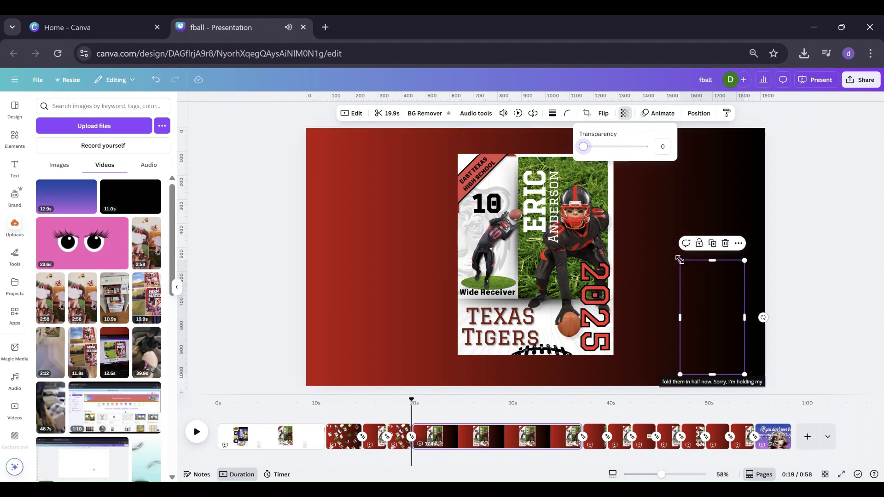
drag(679, 260, 710, 300)
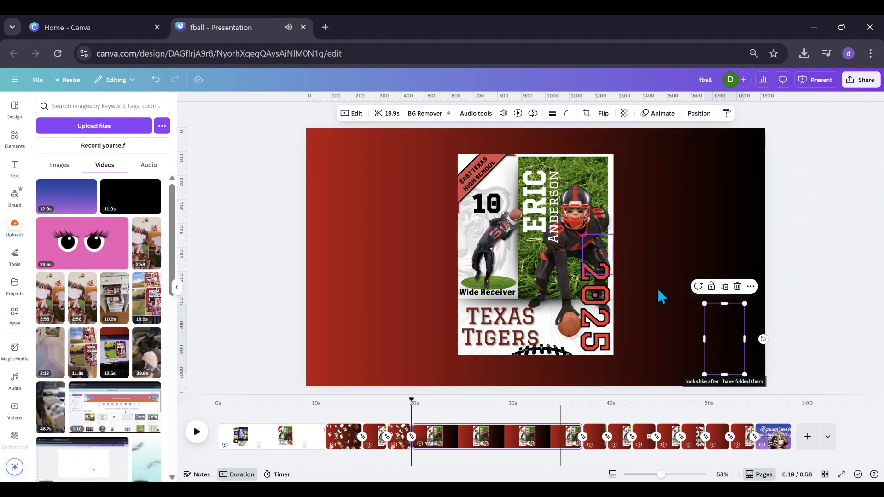
click(726, 340)
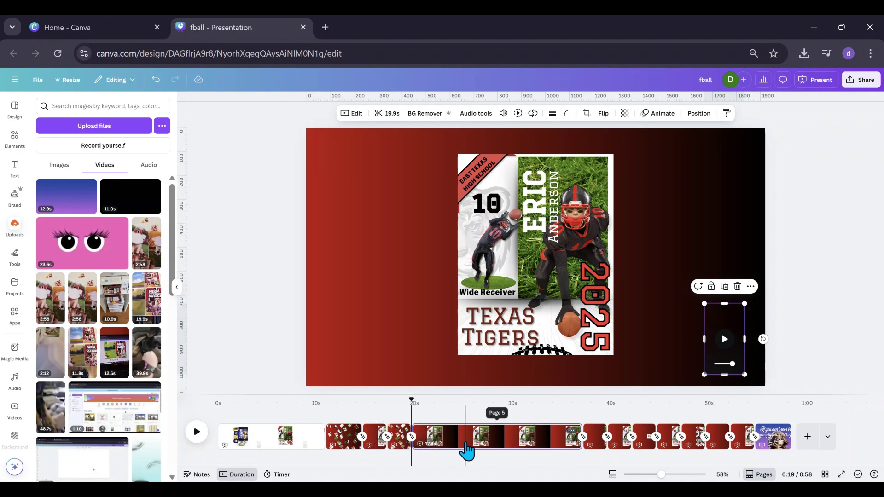
Move the transparent video into the corner and add the CLICK sticker from recently used elements
click(720, 334)
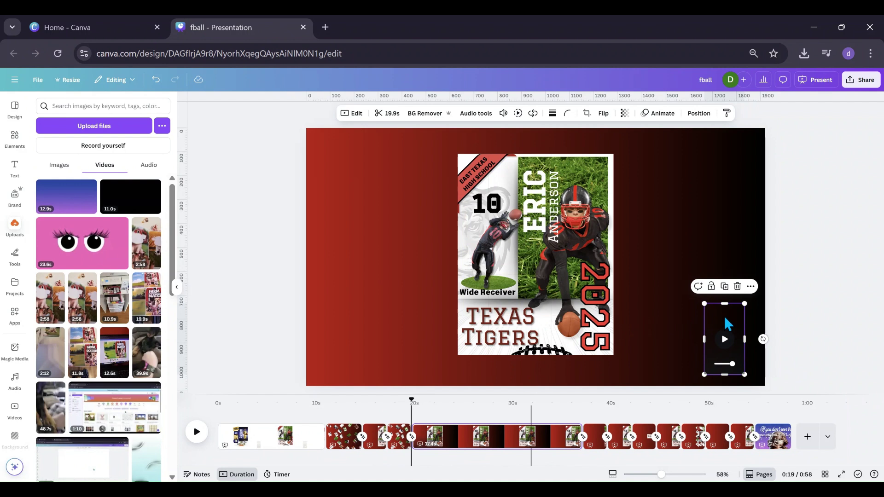
drag(725, 319, 727, 367)
click(11, 147)
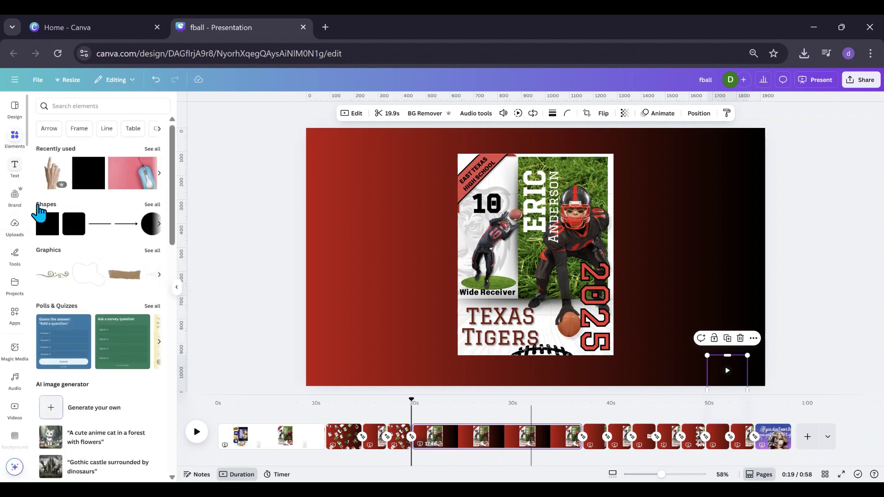
click(152, 152)
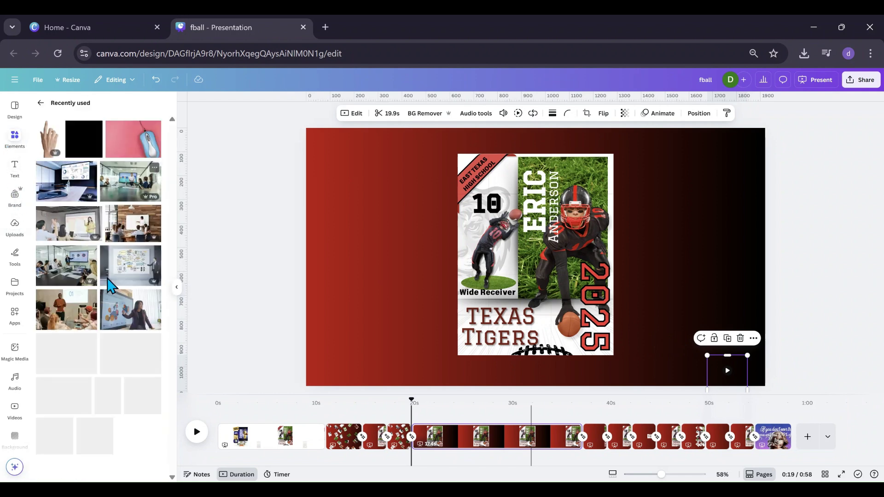
click(142, 393)
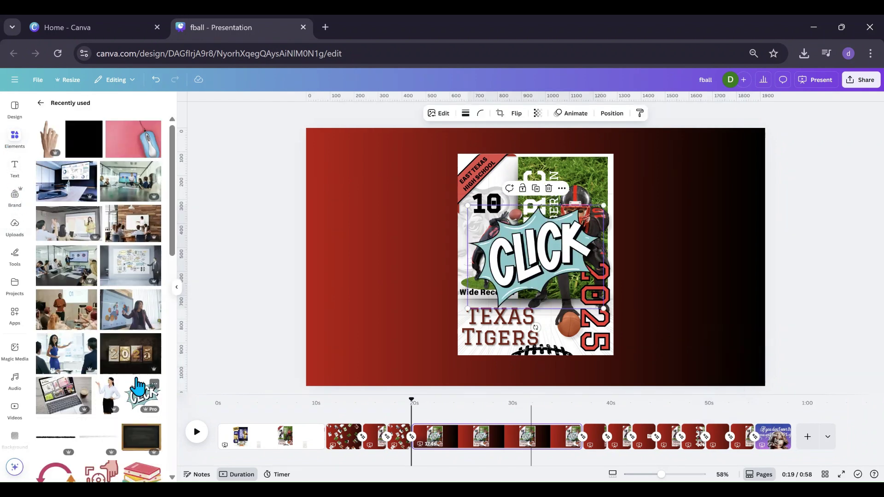
Drag the CLICK sticker to the lower-right corner and layer it beneath the video
drag(567, 256, 753, 362)
click(632, 113)
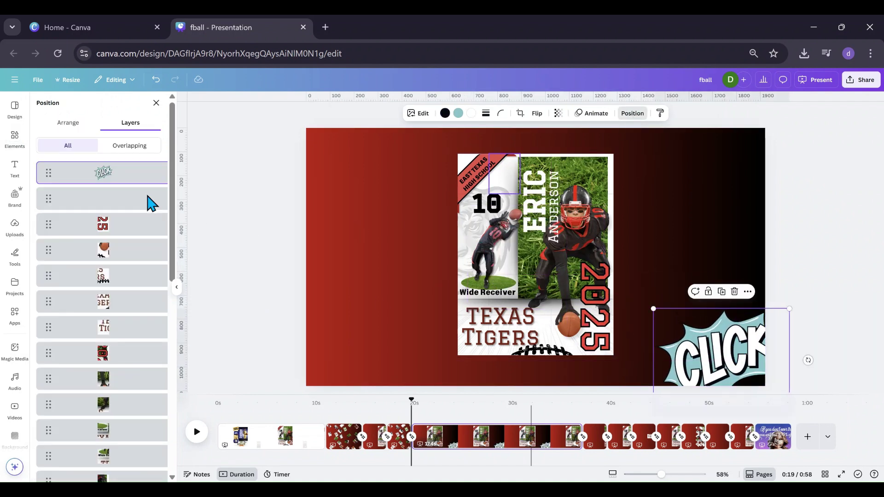
drag(116, 204, 115, 199)
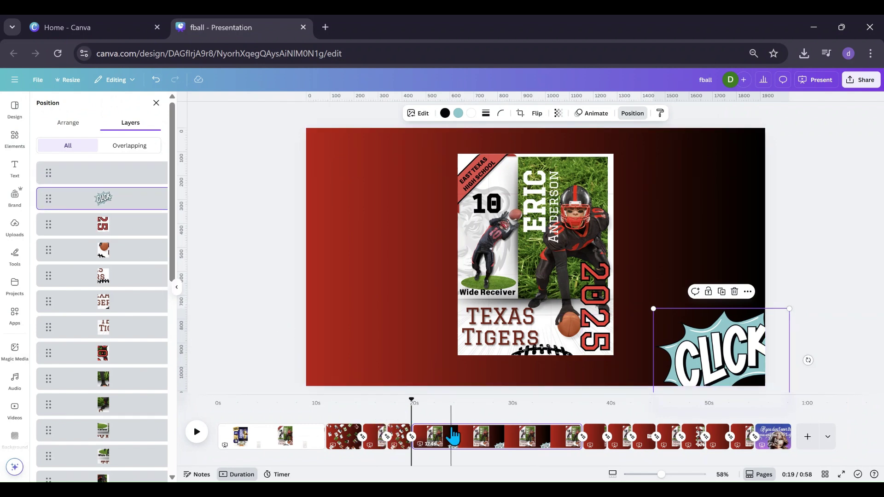
Give the hidden video an Appear on click animation and review the Click Order
click(820, 81)
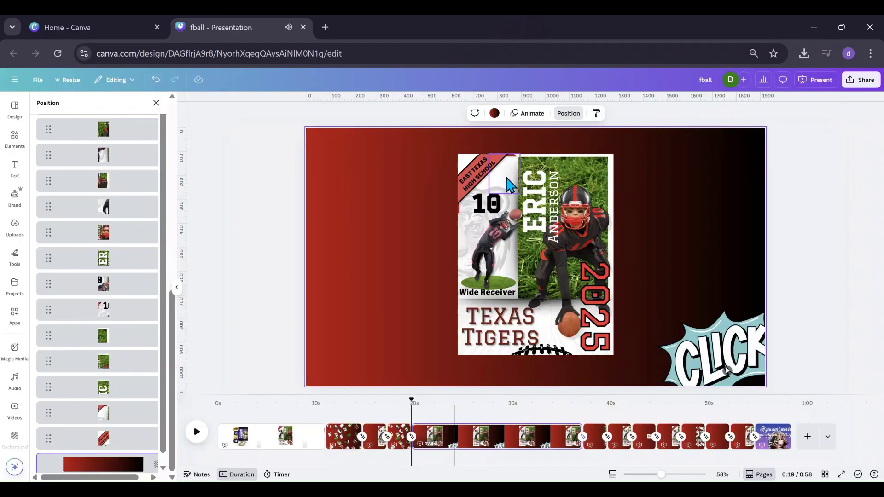
click(726, 381)
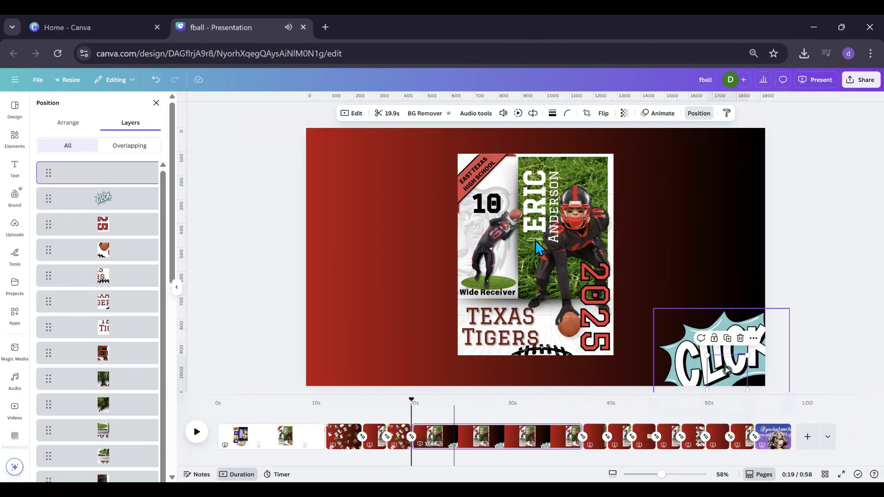
click(658, 113)
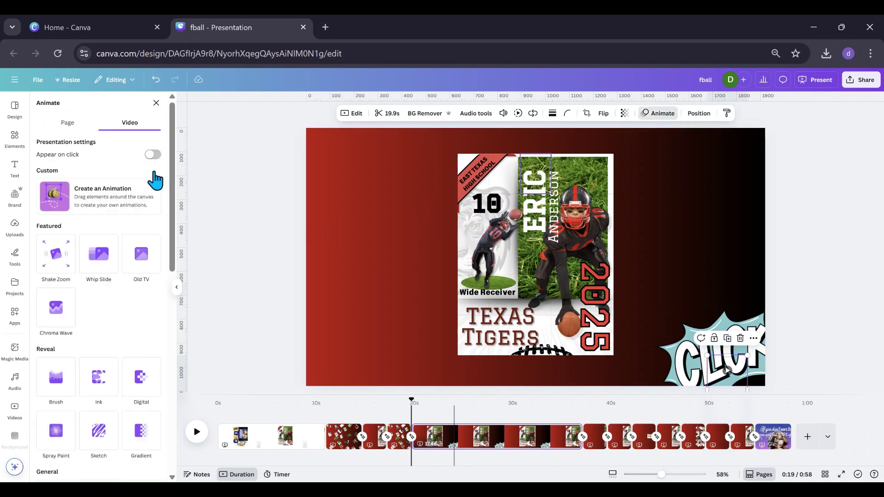
click(151, 155)
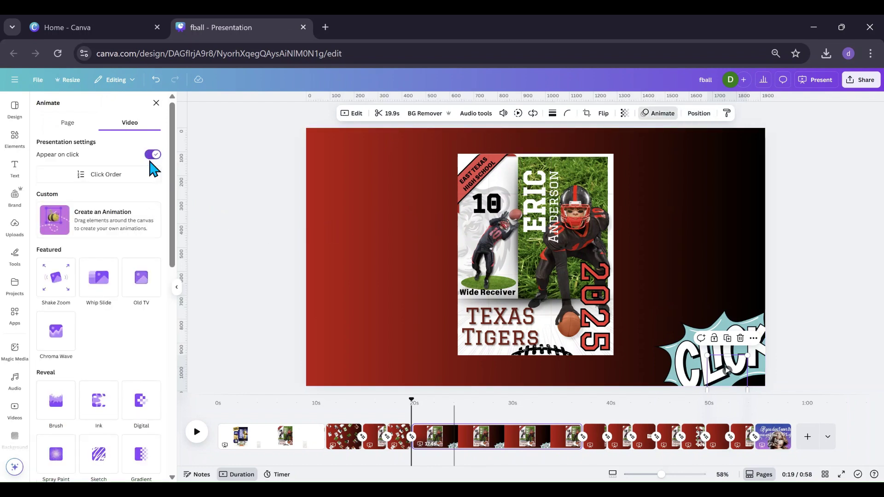
click(138, 177)
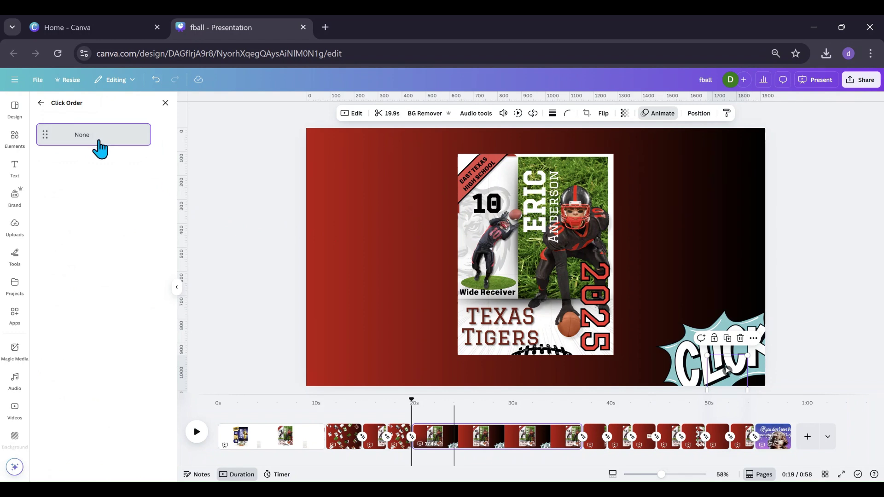
Close the click order settings and bring up the Present options for full-screen presenting
key(Escape)
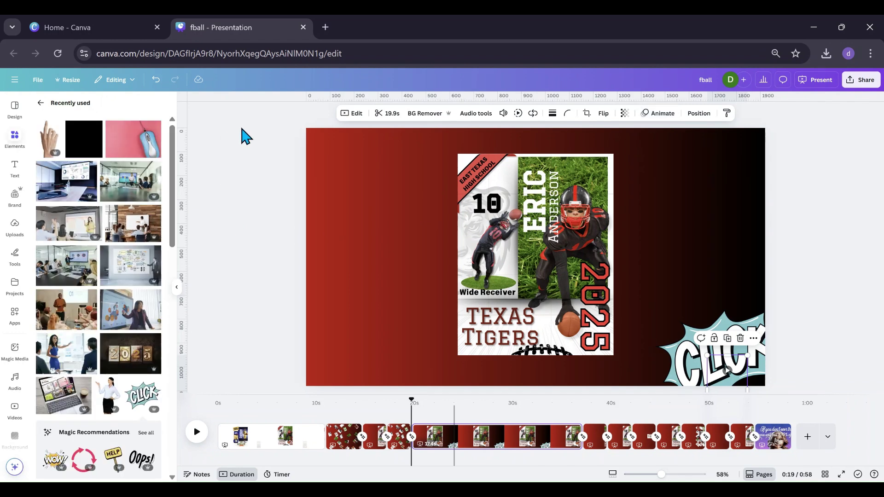
click(810, 87)
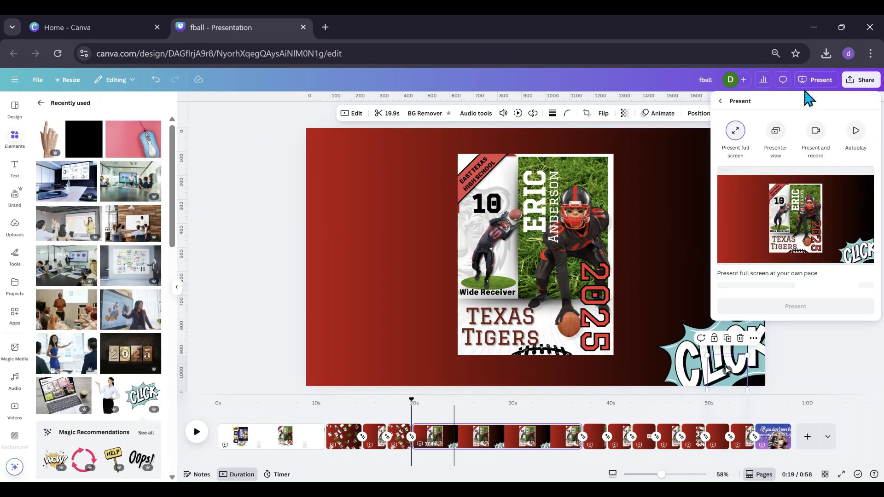